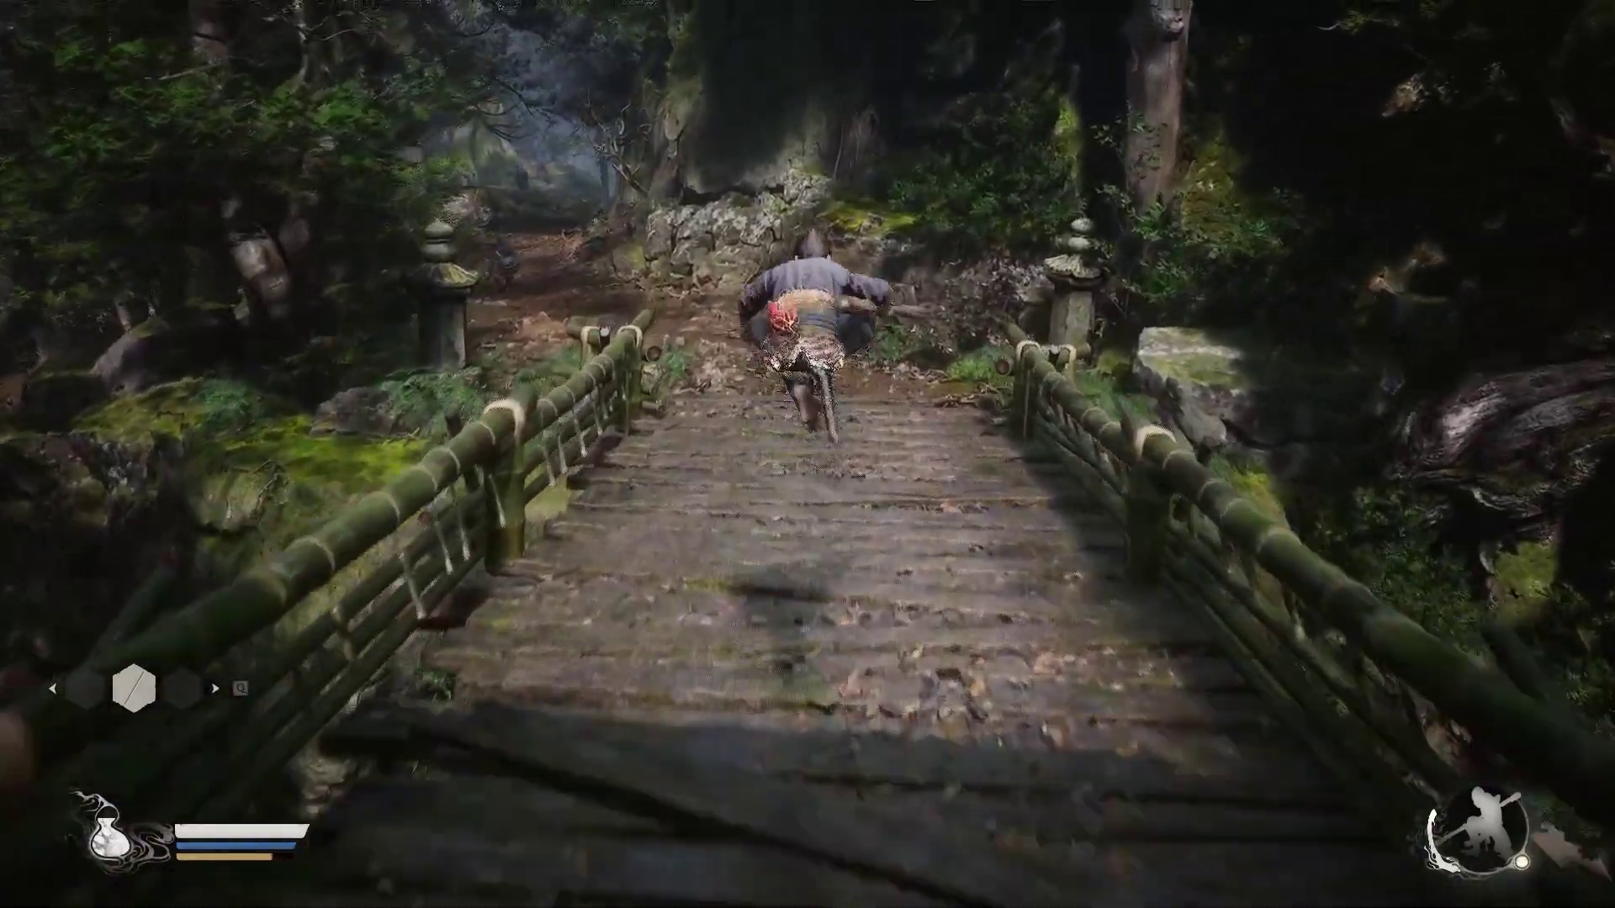
- Run across the wooden bridge and along the forest path, then attack the wolf
key(w)
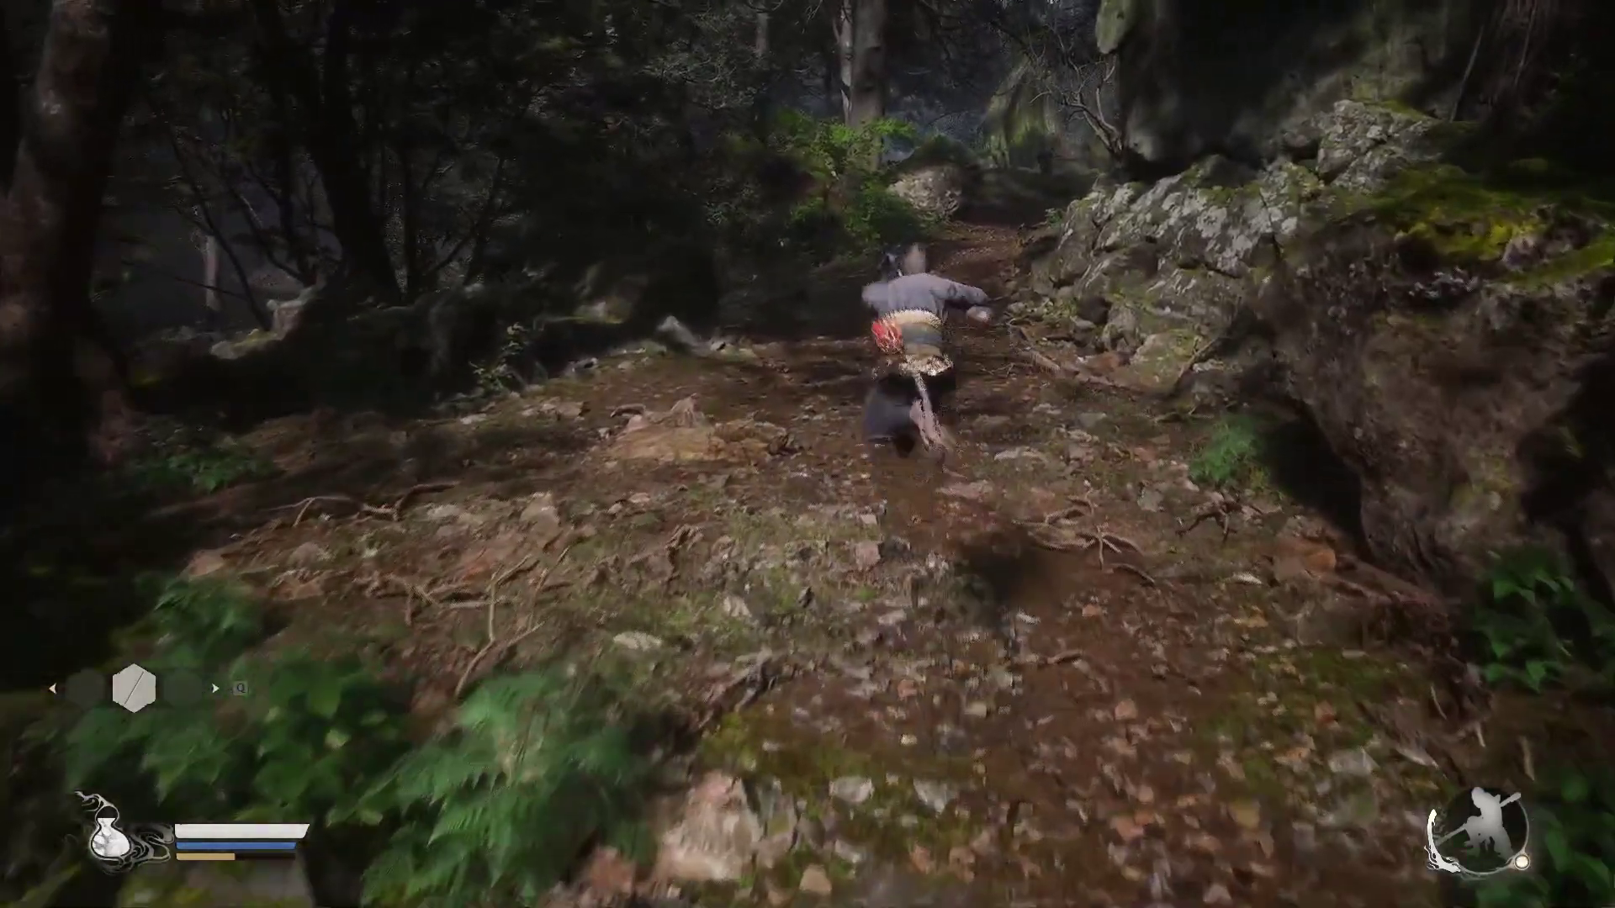
key(w)
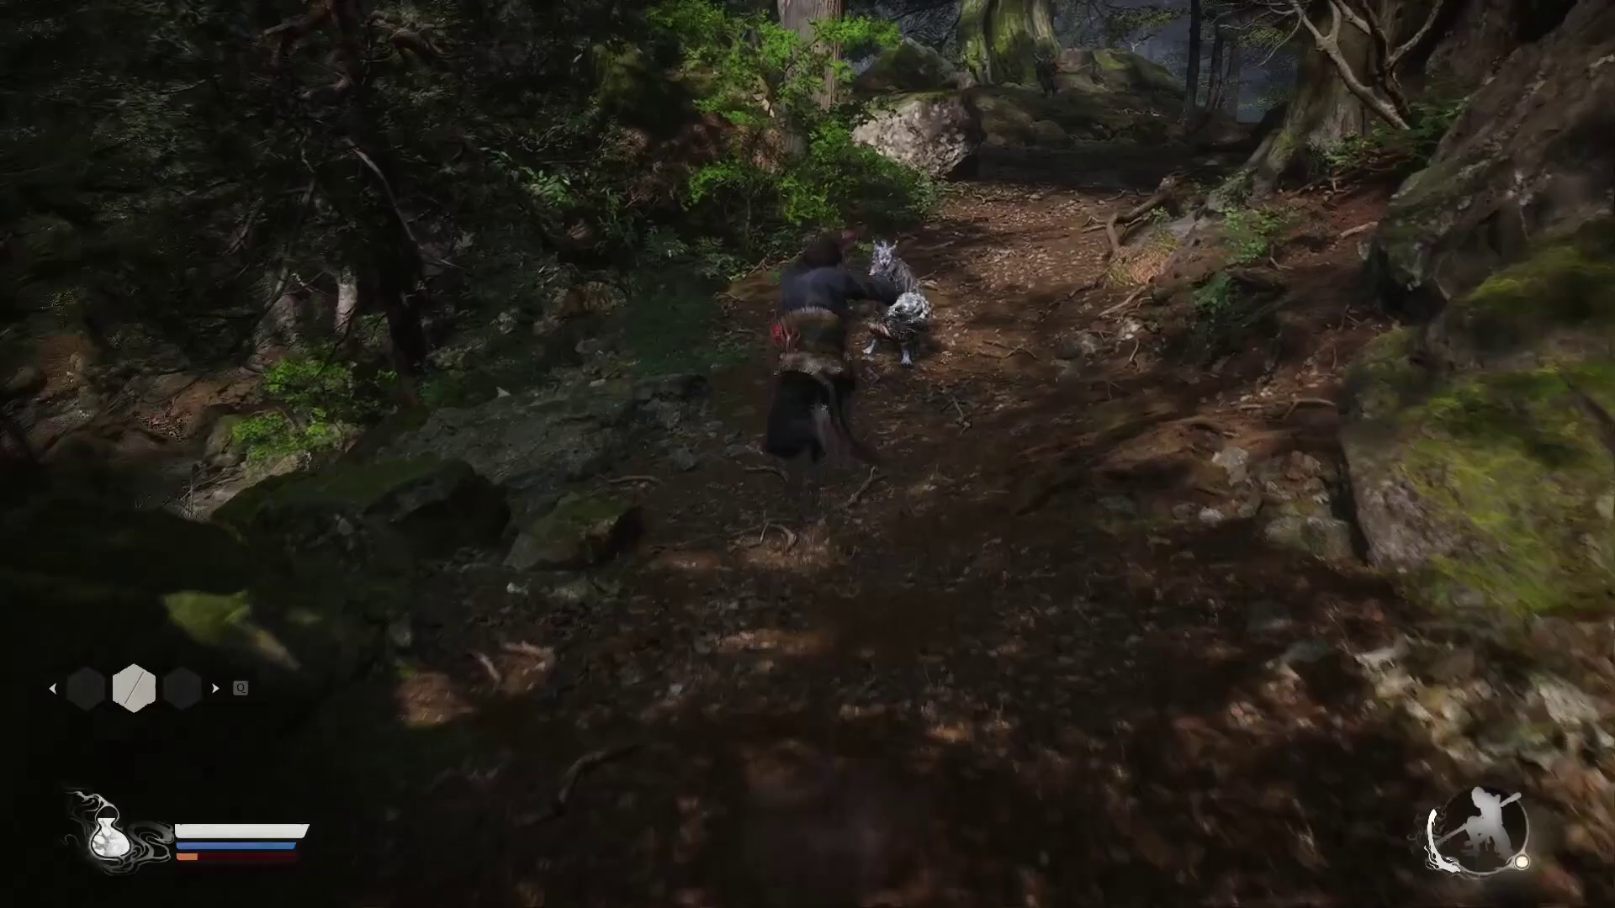
click(807, 455)
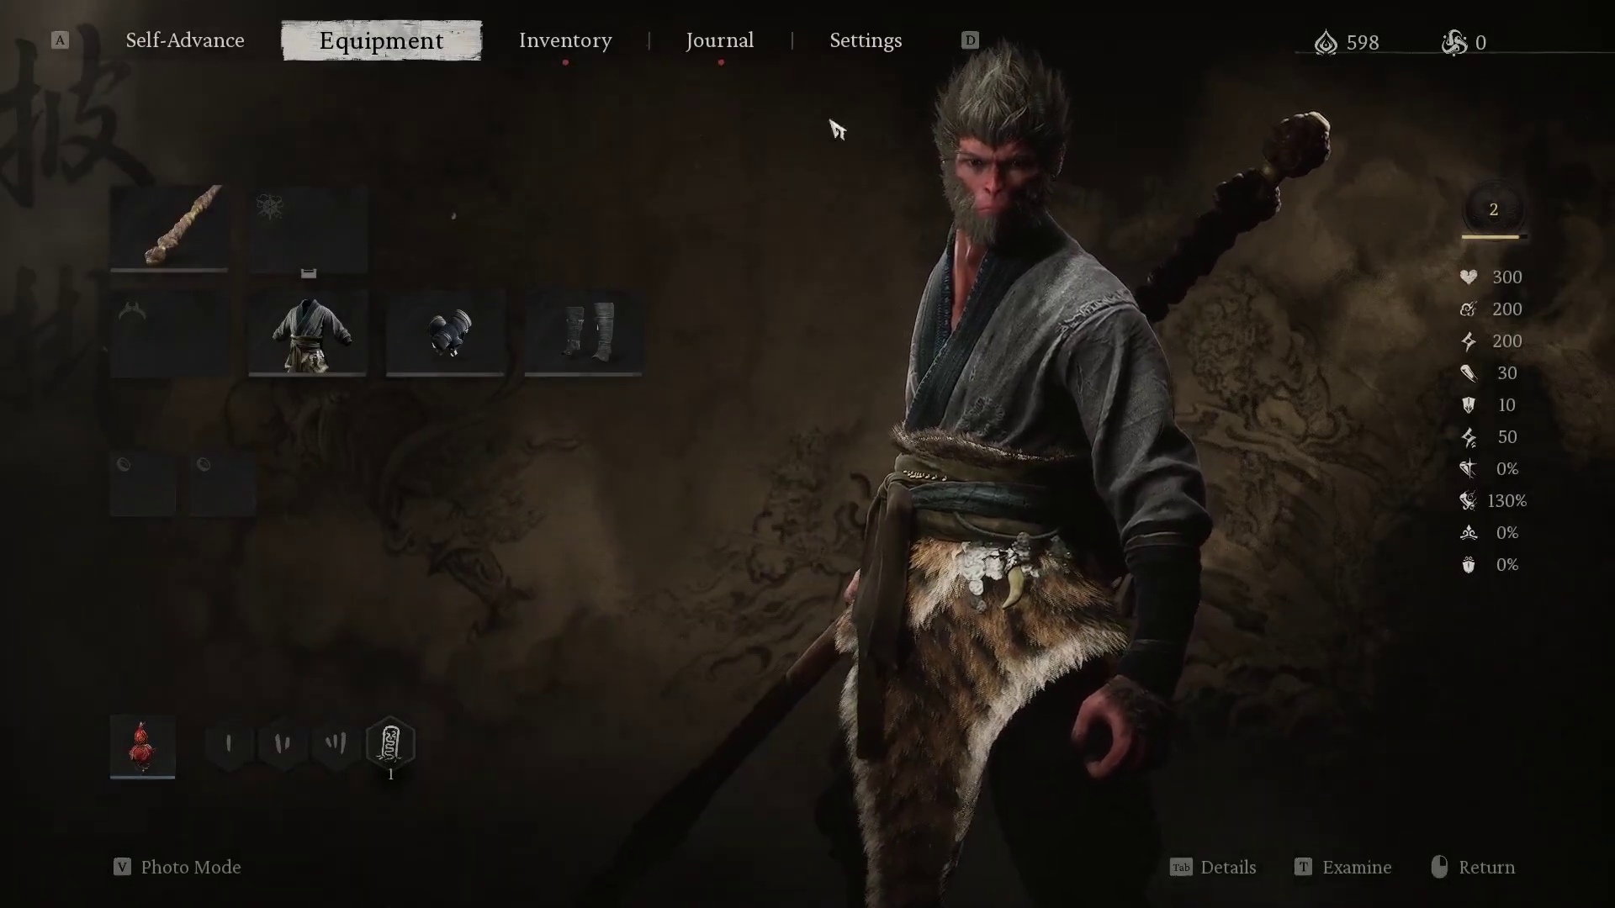
- Go to the Settings Display page, which shows Borderless mode at 1920×1080 with V-Sync off
key(d)
key(d)
key(d)
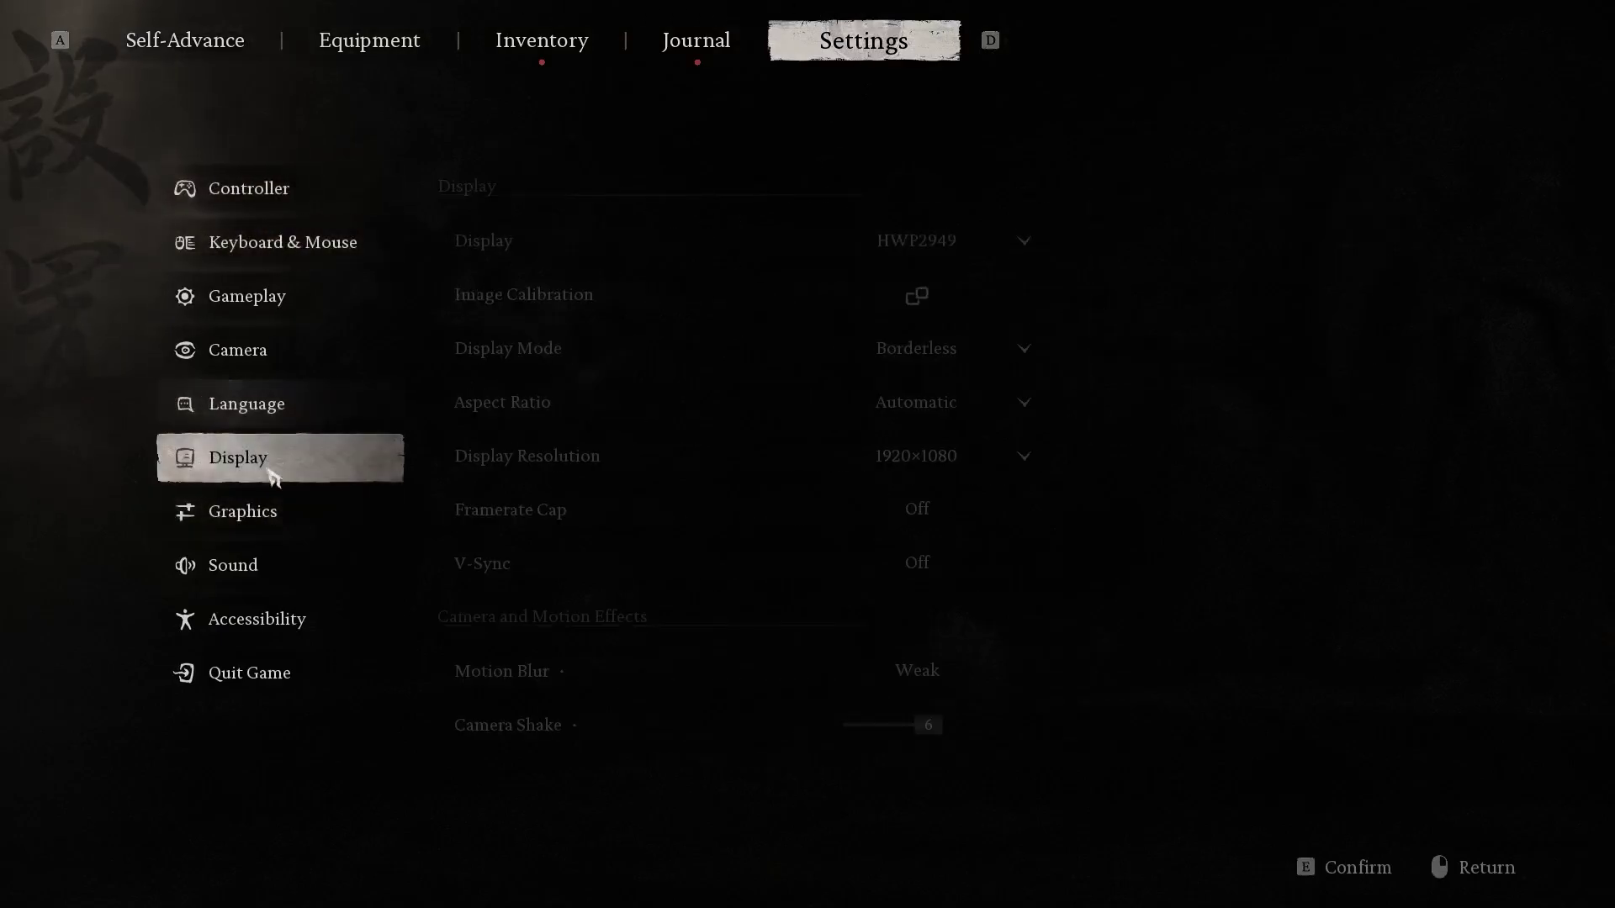
click(302, 473)
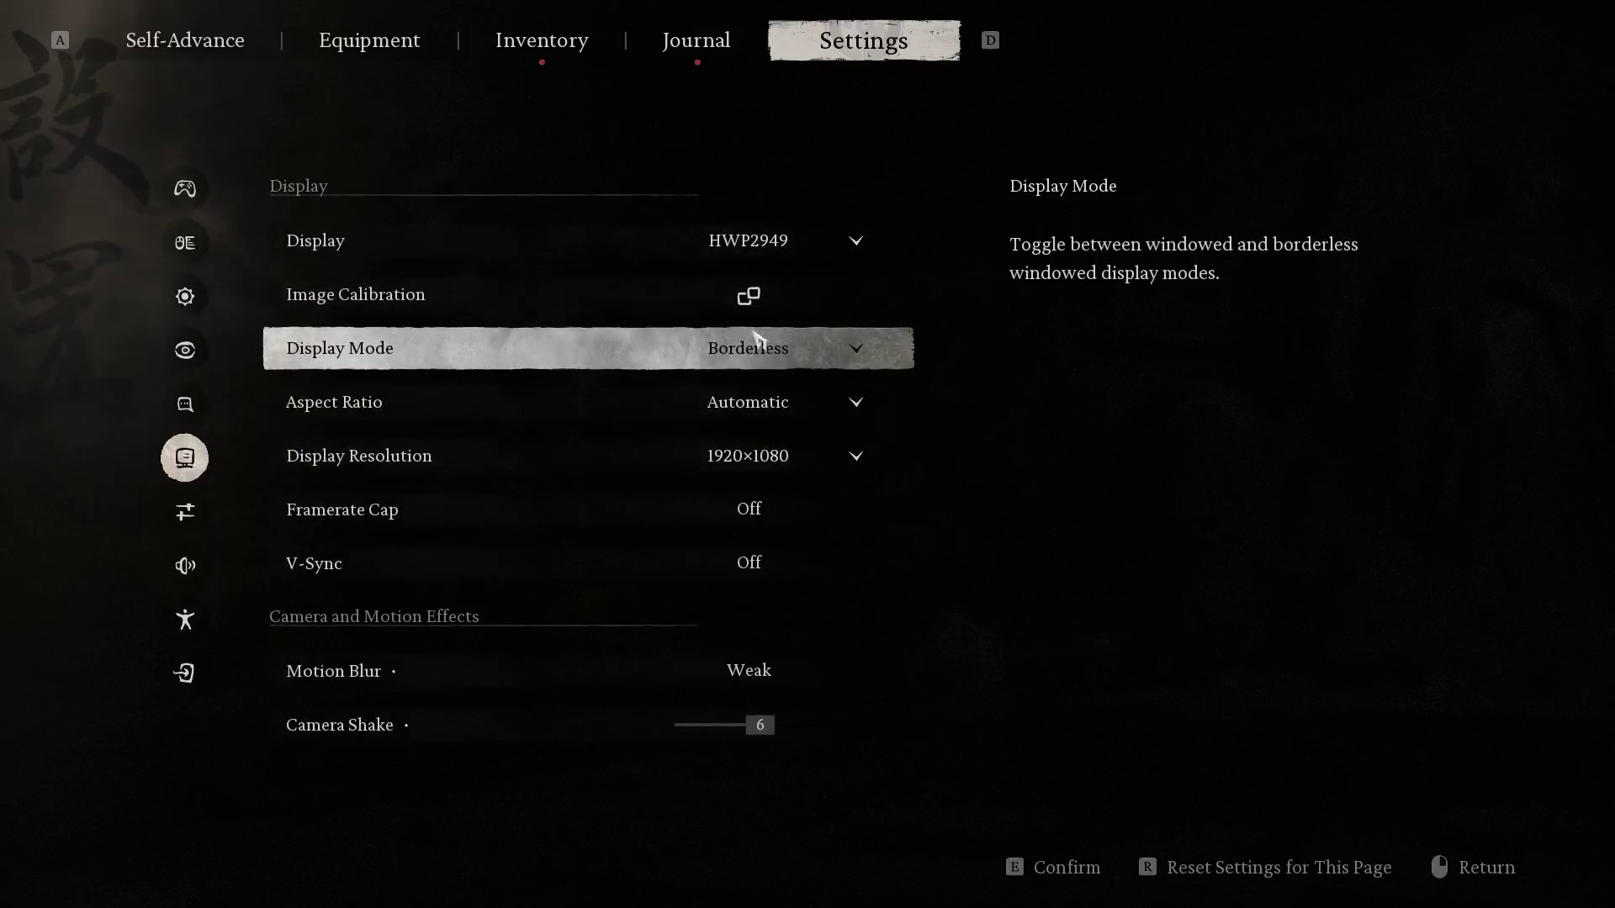
- Change Display Mode from Borderless to Windowed, keeping the 1920×1080 resolution
click(767, 346)
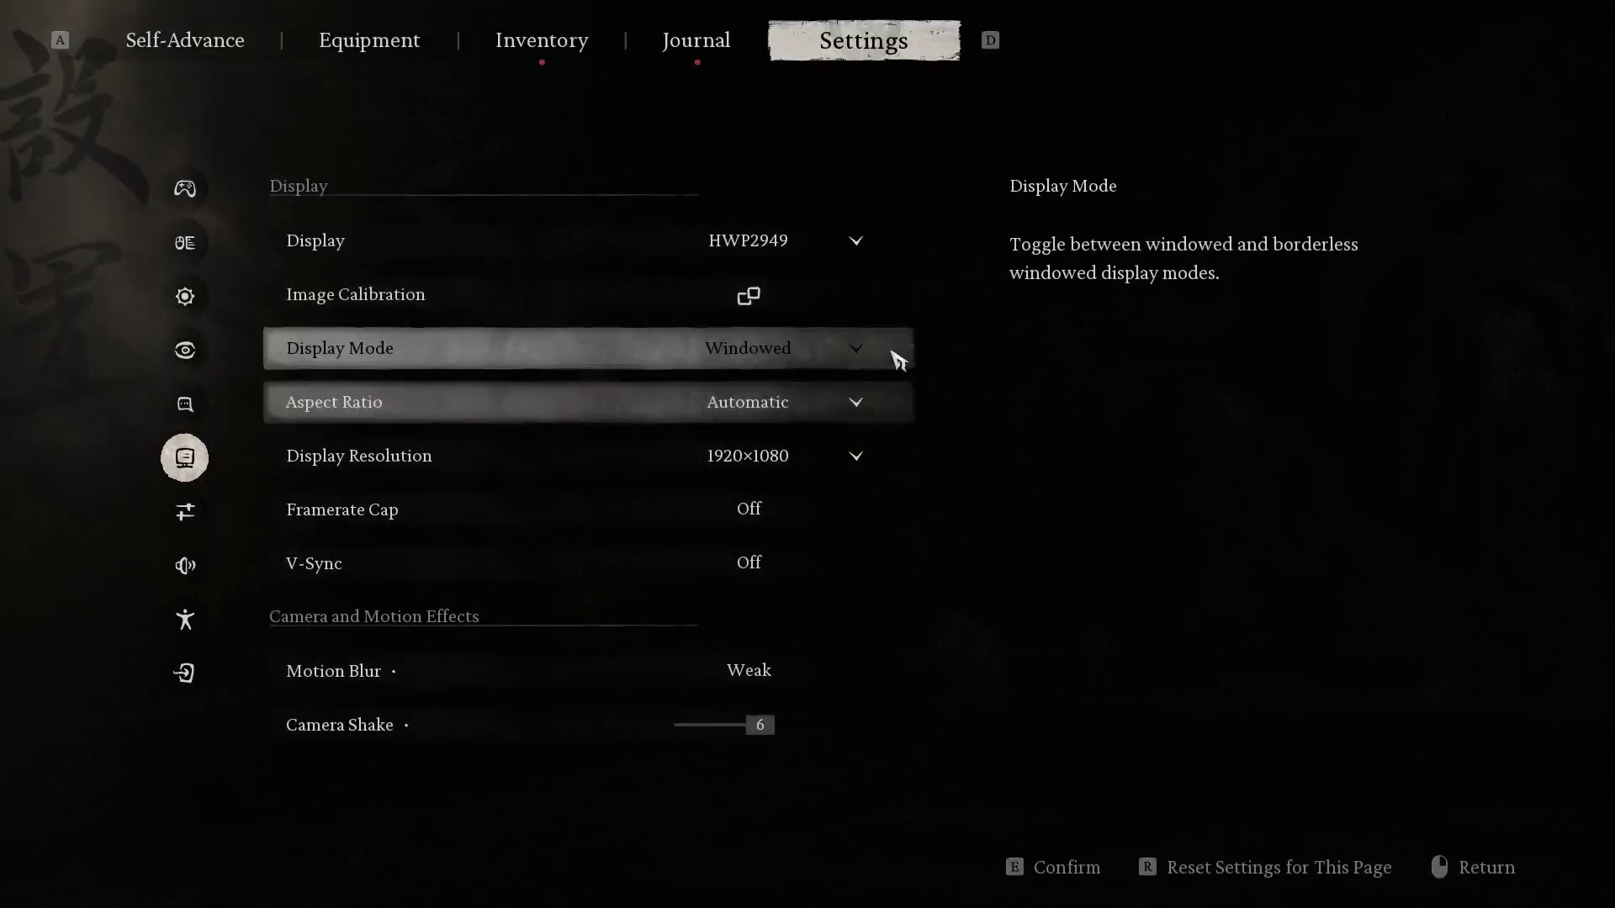
- Move down through the Display settings rows toward Motion Blur and Camera Shake
key(Down)
key(Down)
key(Down)
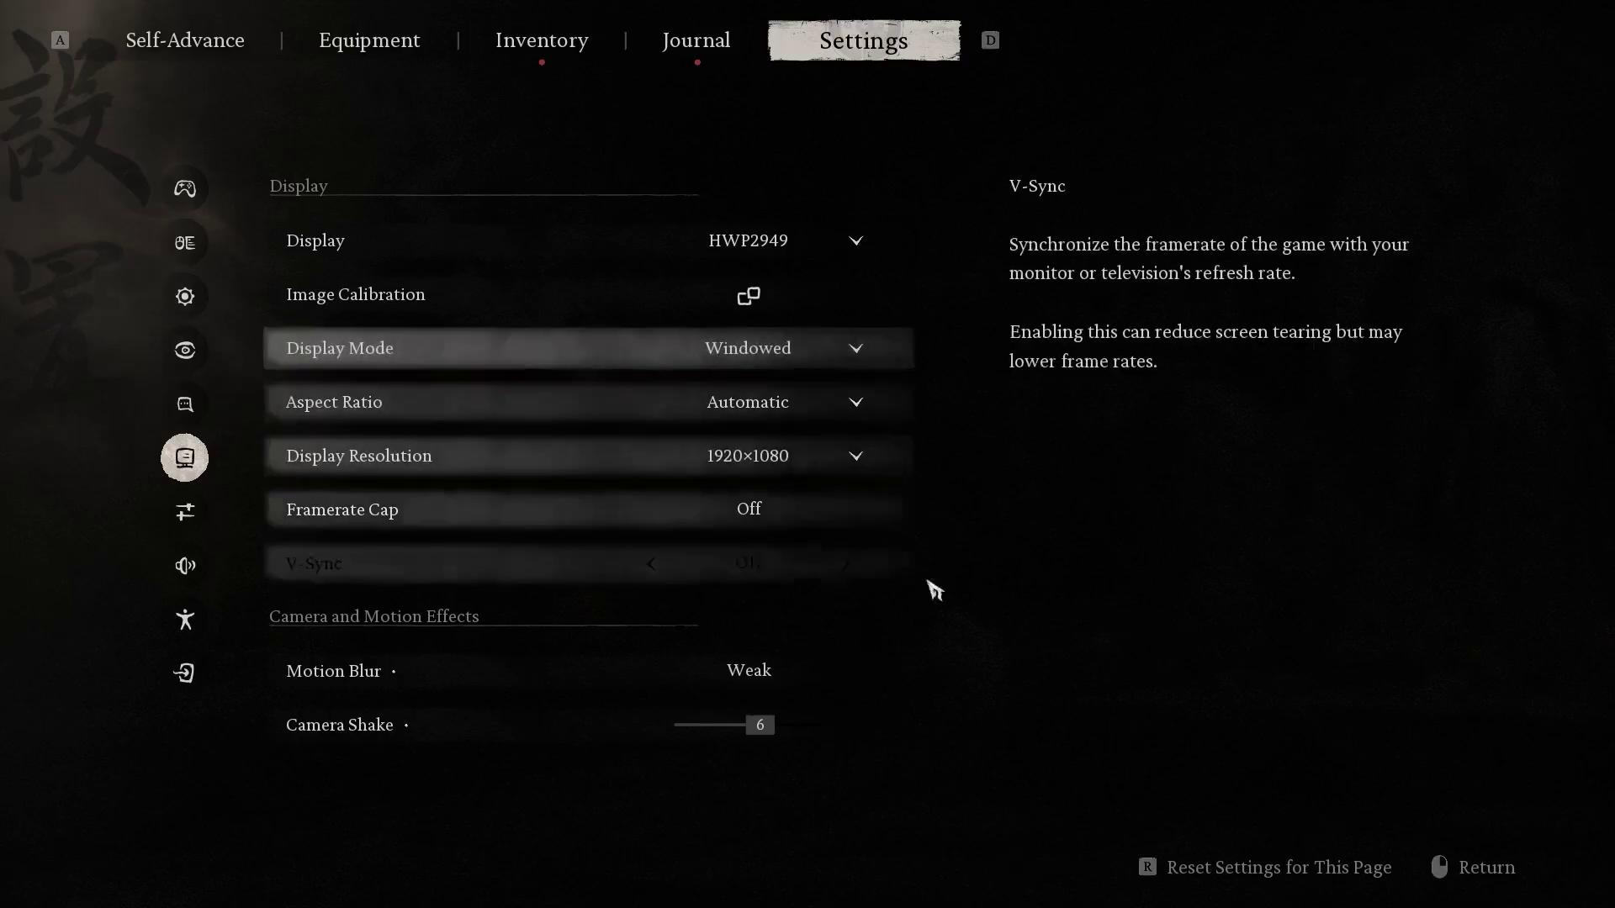
key(Down)
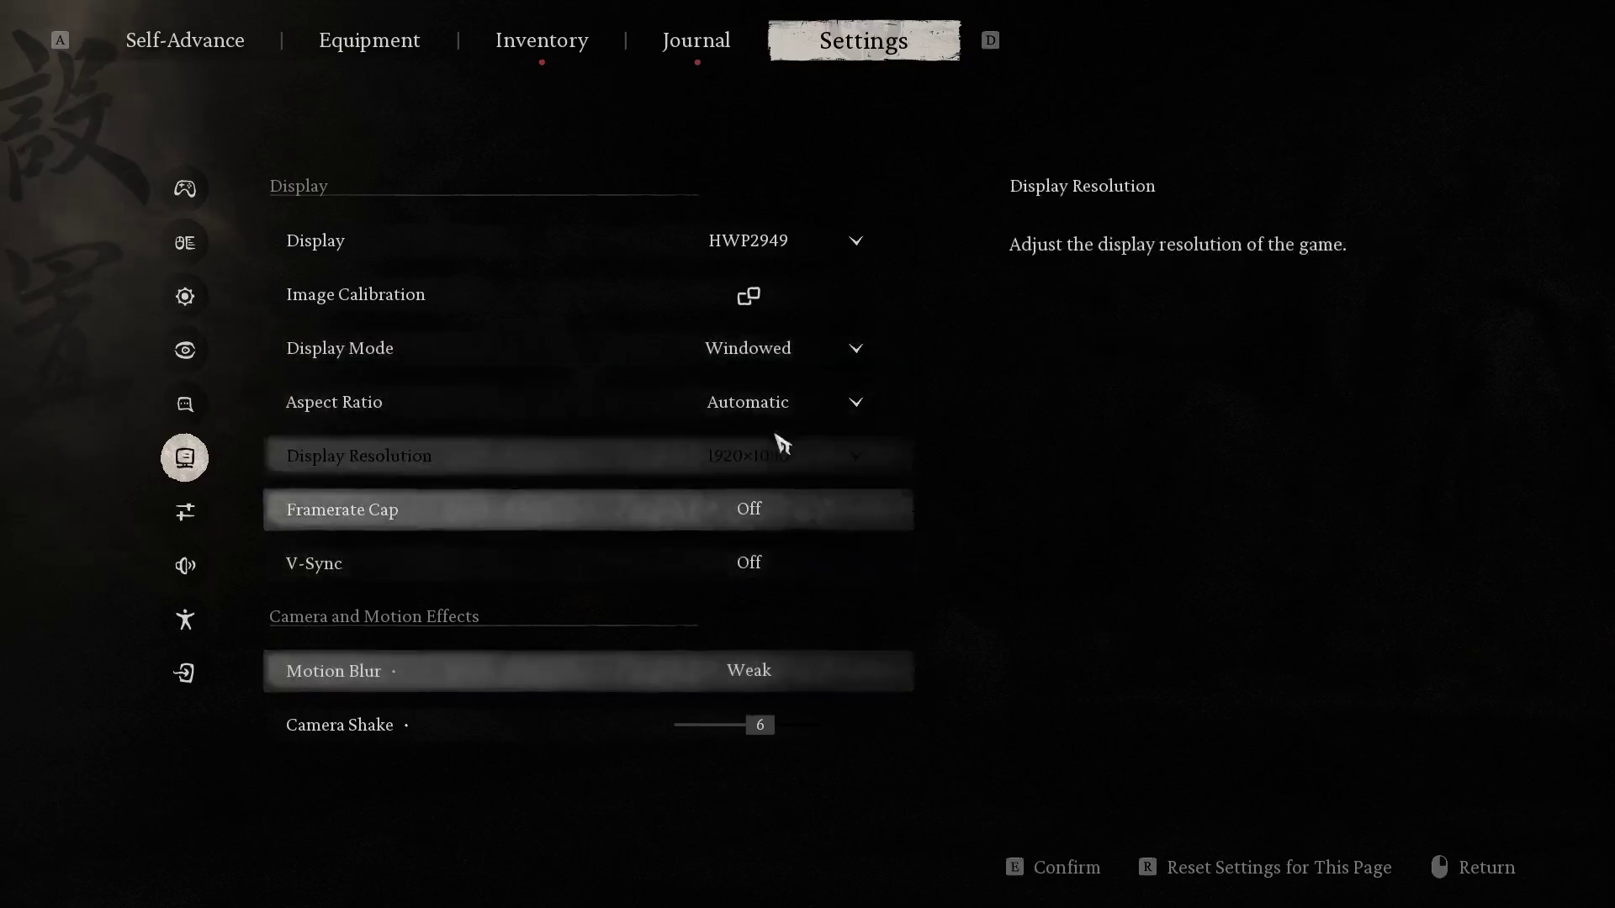